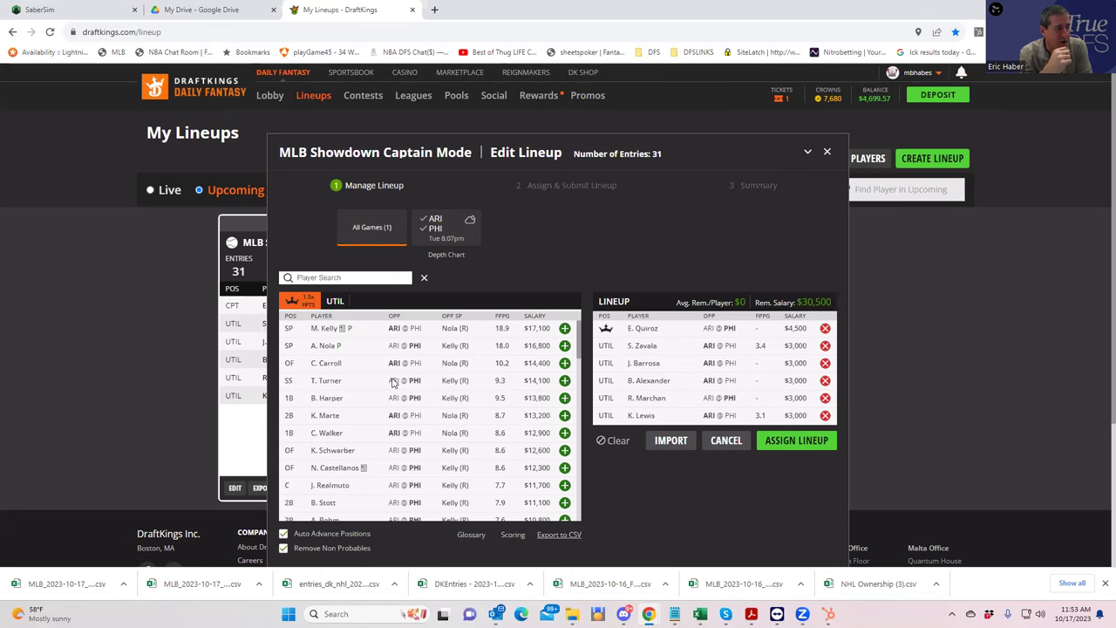
Switch to SaberSim and set My Proj to 2.5 for UTIL relievers Jeff Hoffman and Matt Strahm.
click(40, 10)
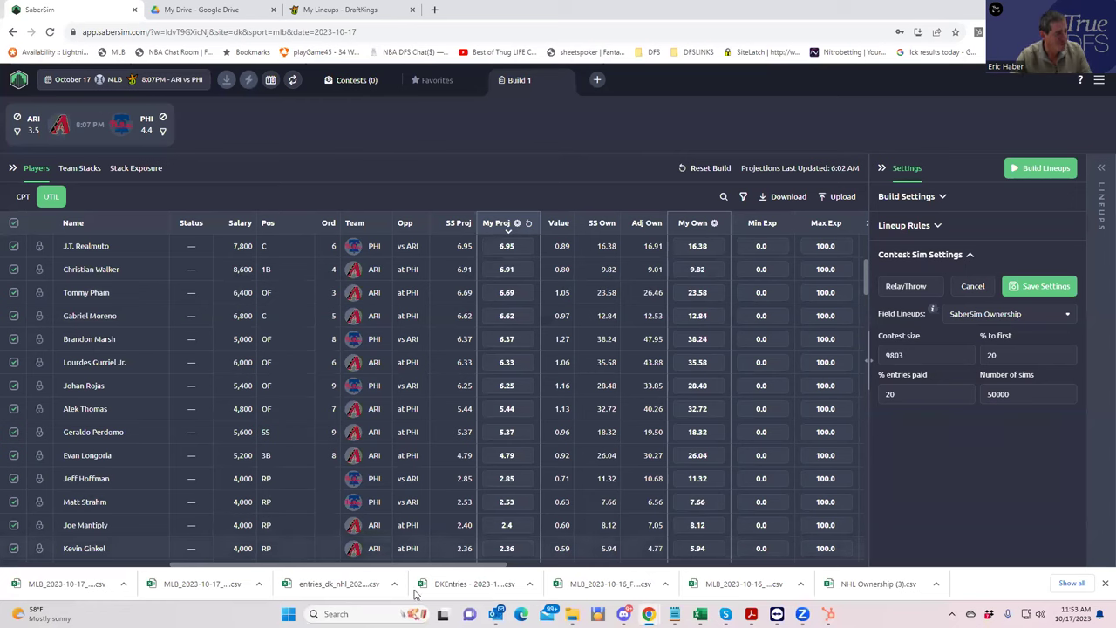
scroll(516, 499, down, 3)
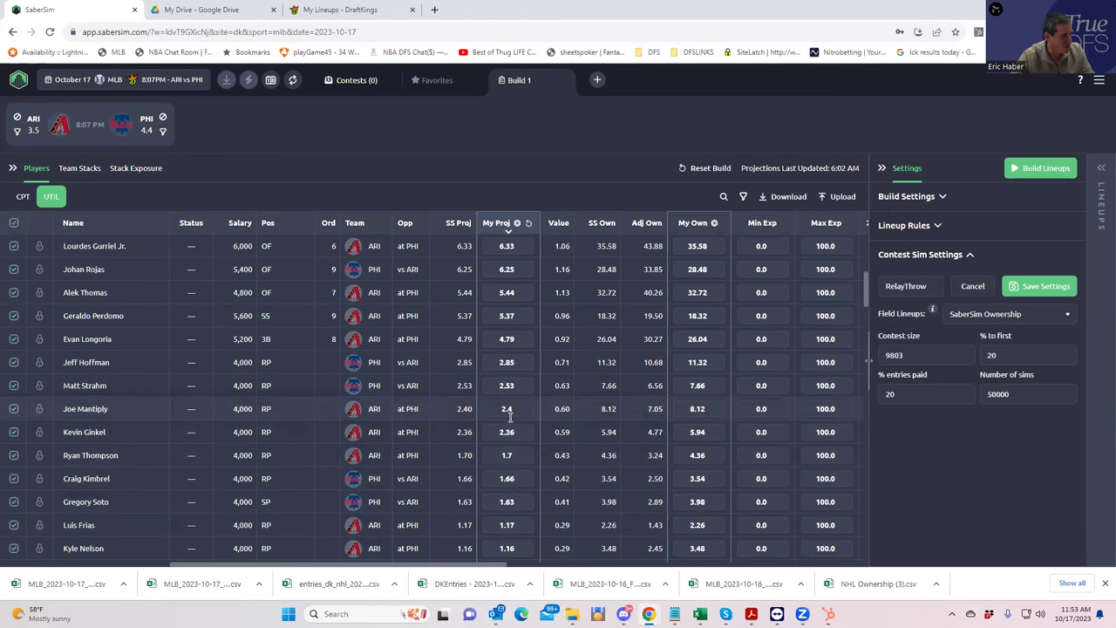
double_click(491, 362)
text(2.5)
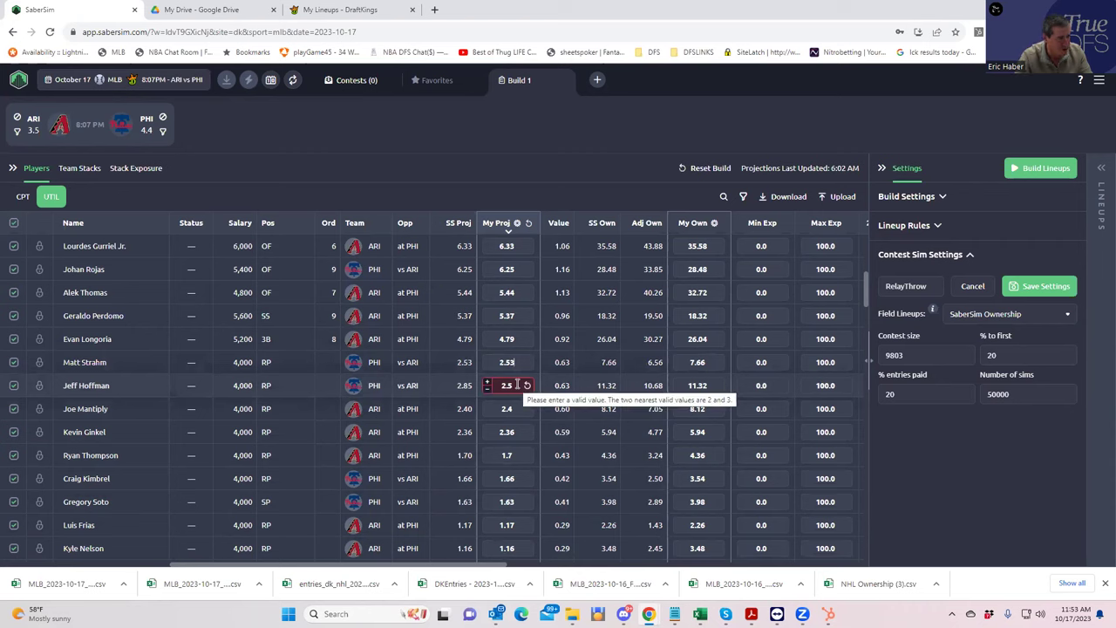
double_click(496, 362)
text(25.5)
key(Return)
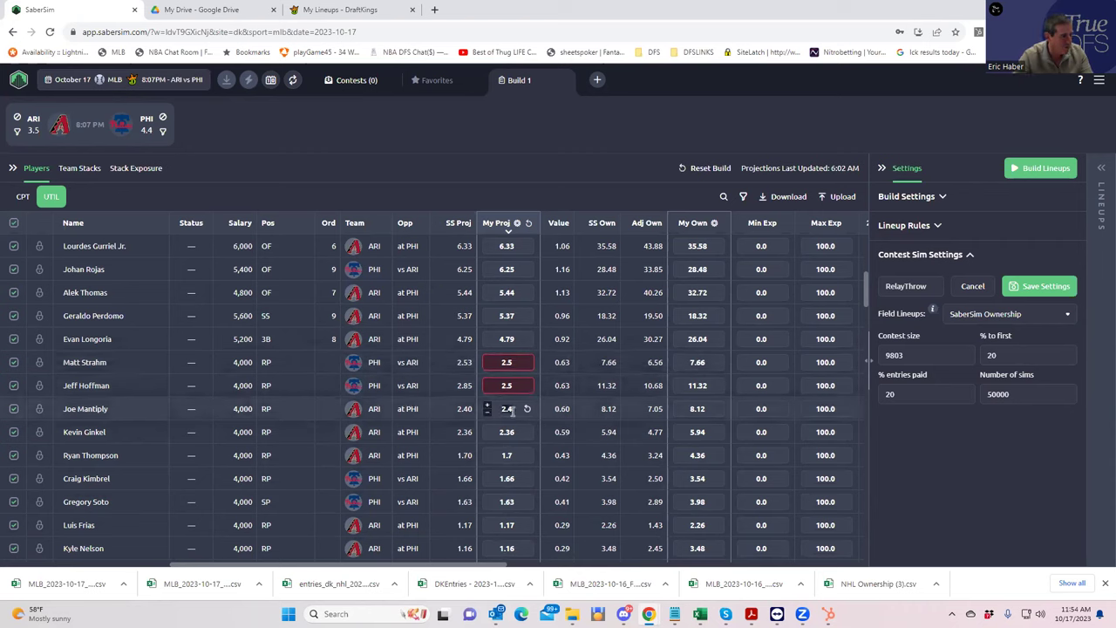
Set My Proj to 2.5 for Joe Mantiply and Kevin Ginkel.
click(506, 408)
text(2.5)
key(Return)
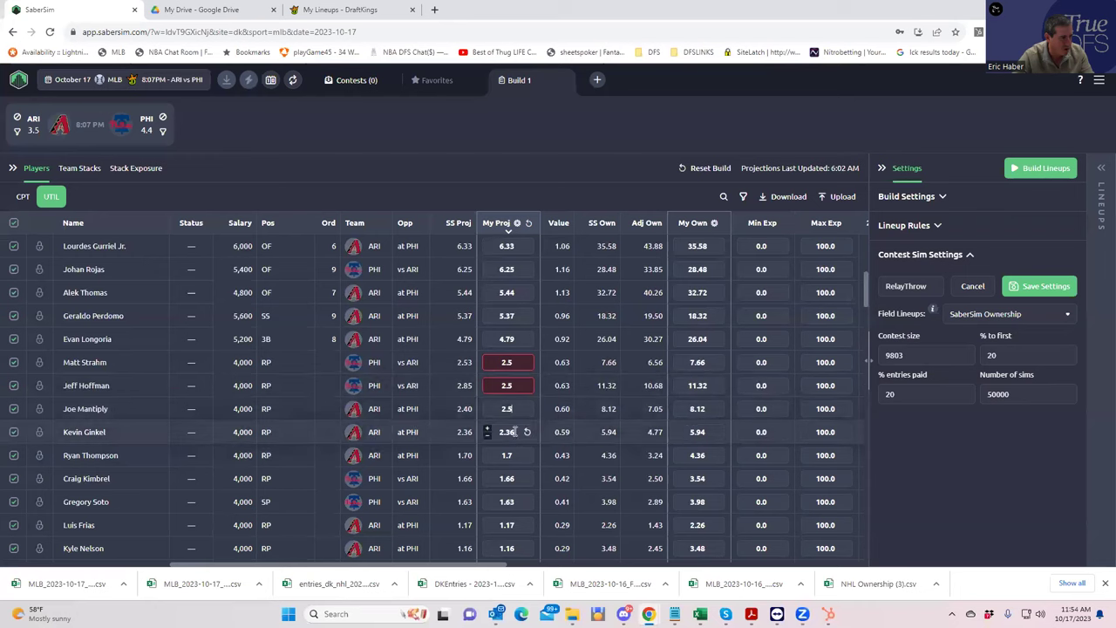
text(2)
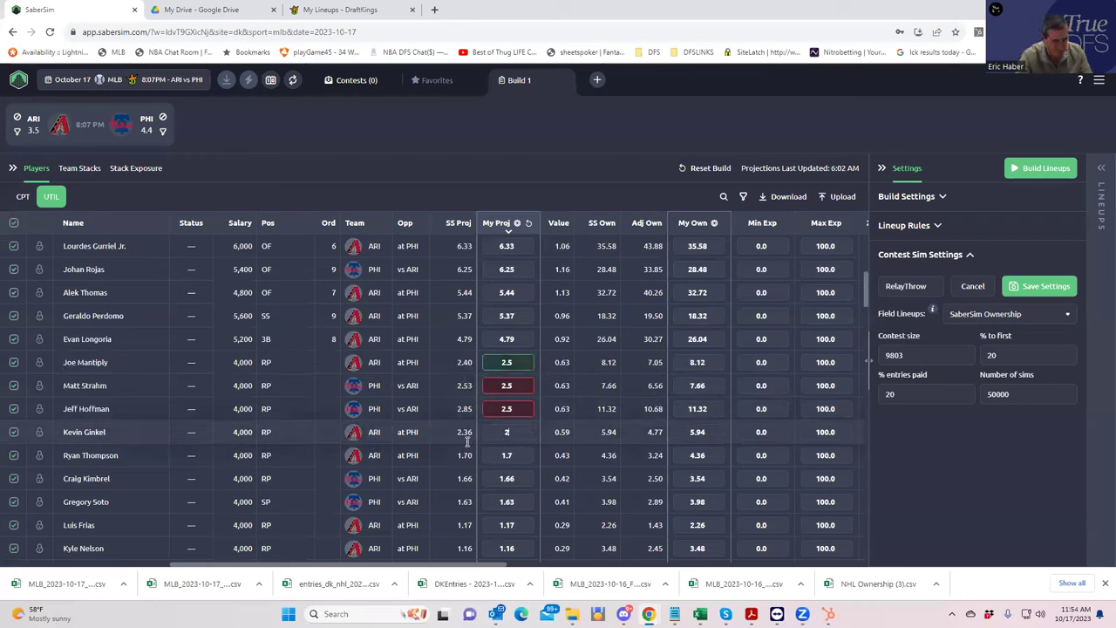
text(.5)
key(Return)
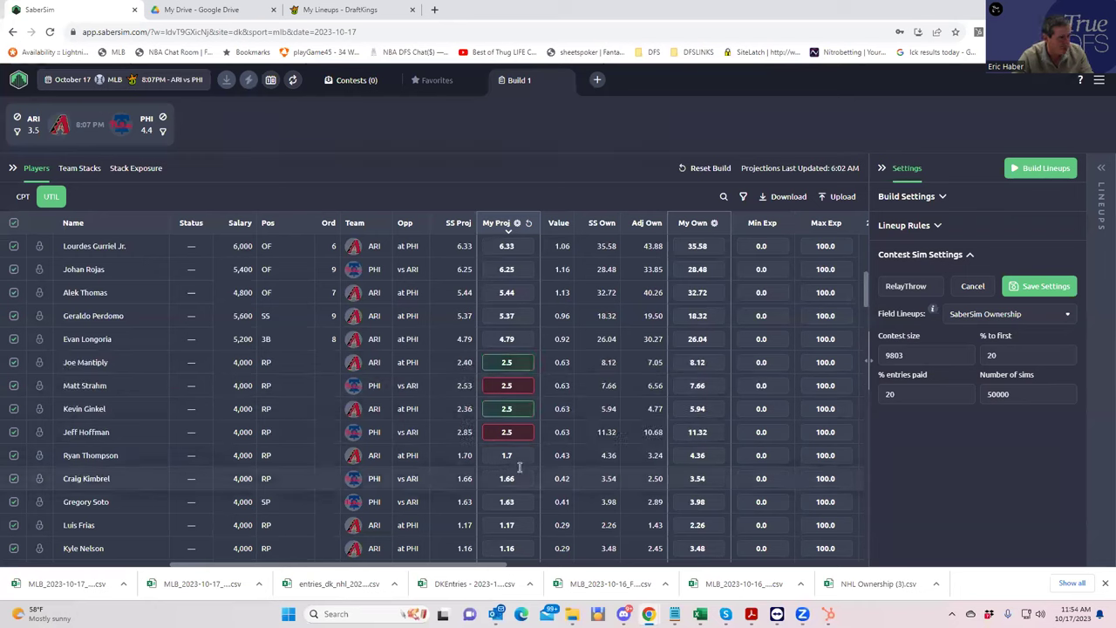
Set My Proj to 2 for Ryan Thompson, Craig Kimbrel and Gregory Soto.
text(2)
key(Return)
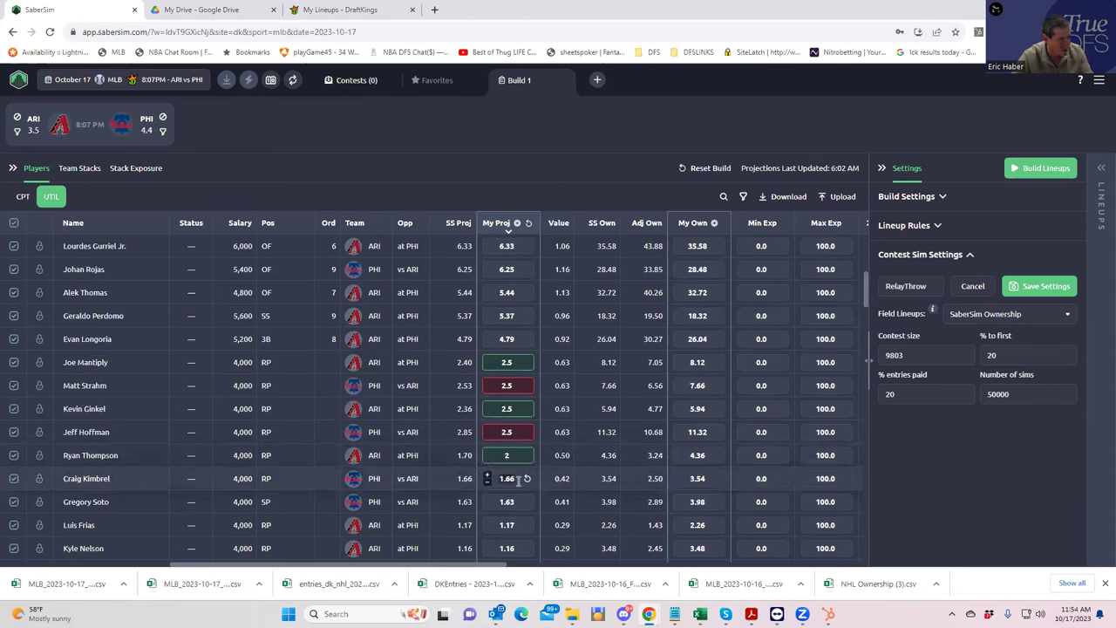
text(2)
key(Return)
text(2)
key(Return)
text(1)
key(Return)
click(517, 525)
text(1)
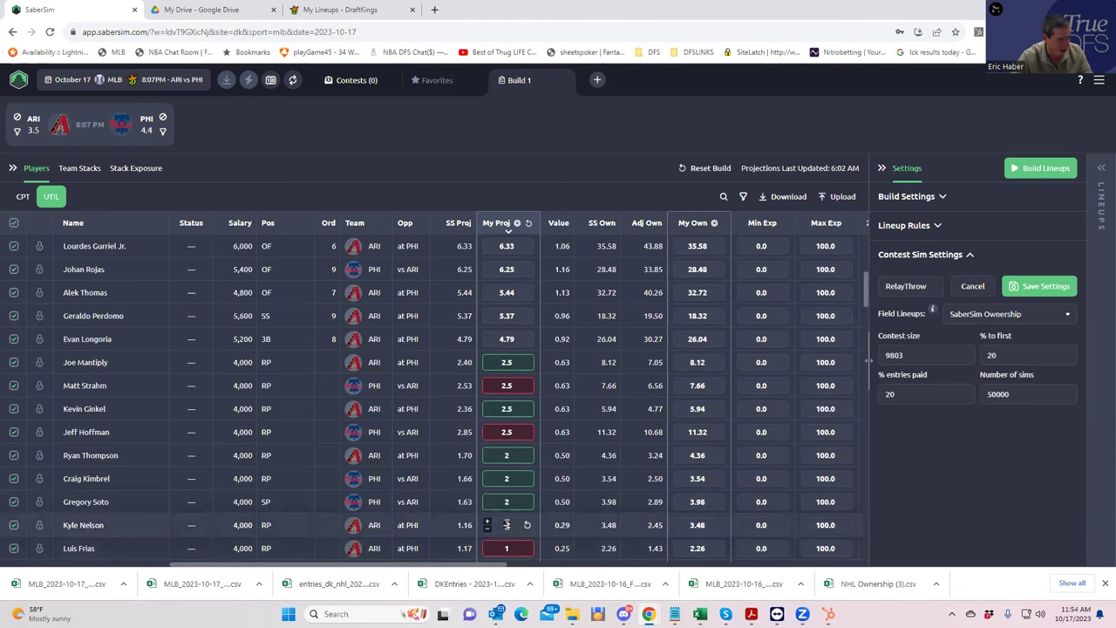
key(Return)
Set My Proj to 1 for Seranthony Dominguez and Orion Kerkering.
scroll(515, 521, down, 1)
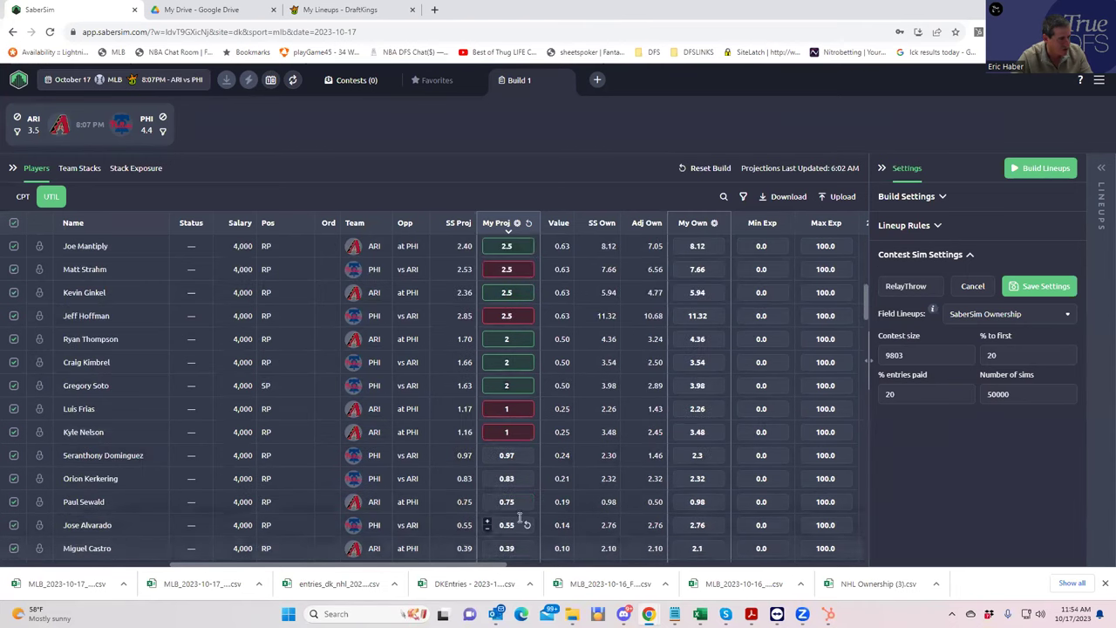
click(517, 455)
text(1)
key(Return)
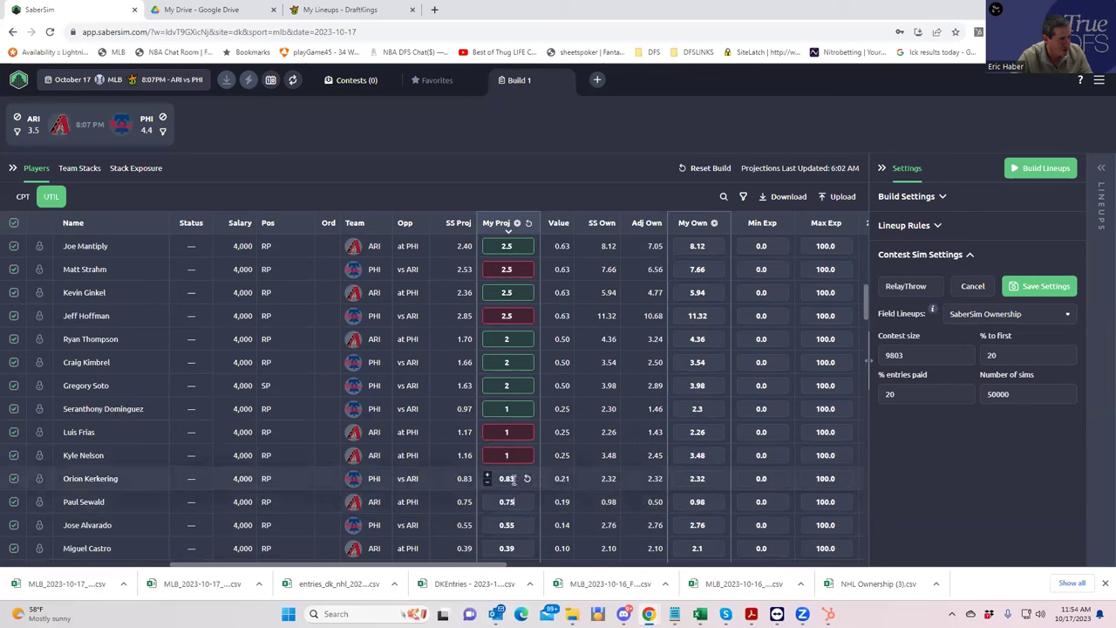
click(516, 478)
text(1)
key(Return)
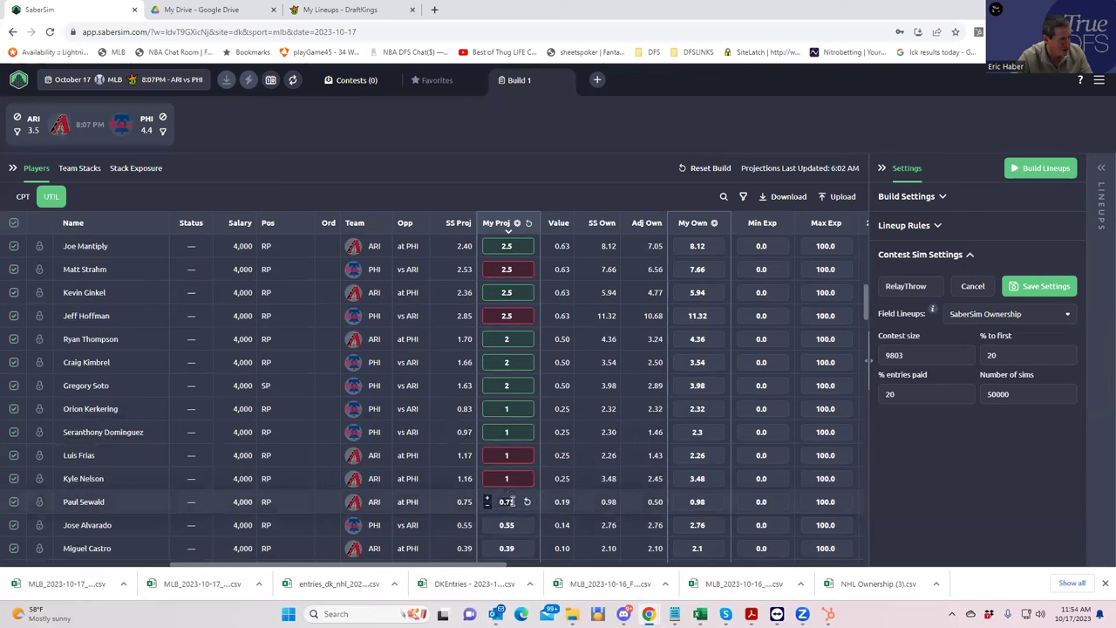
Set My Proj to 1 for Paul Sewald, Jose Alvarado and Miguel Castro.
click(506, 501)
text(1)
key(Return)
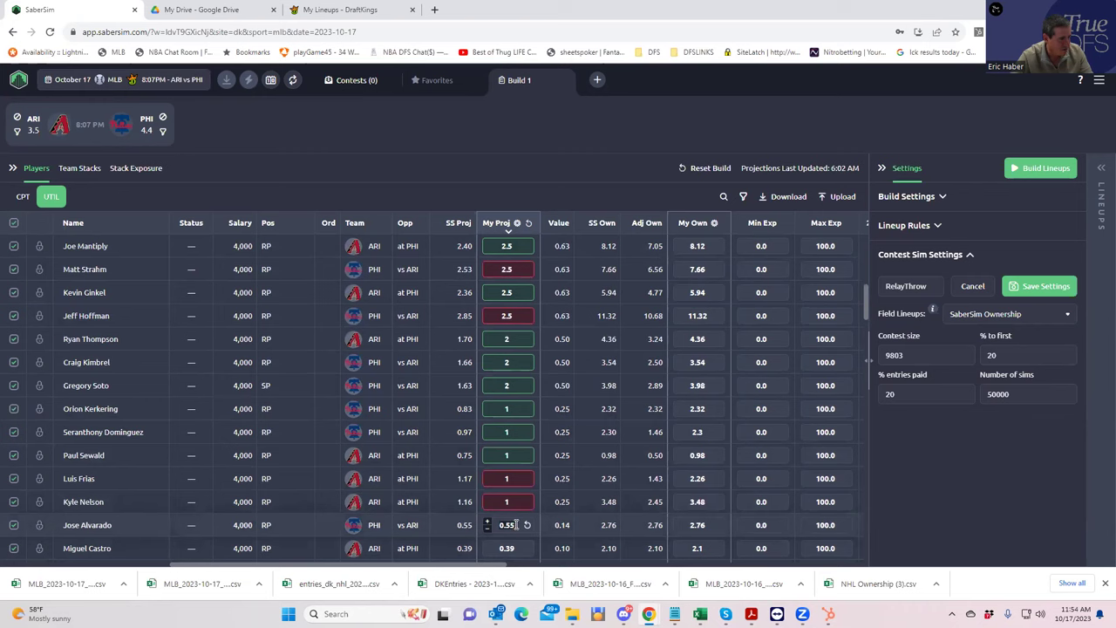
click(489, 528)
click(489, 528)
key(Return)
click(511, 547)
text(1)
key(Return)
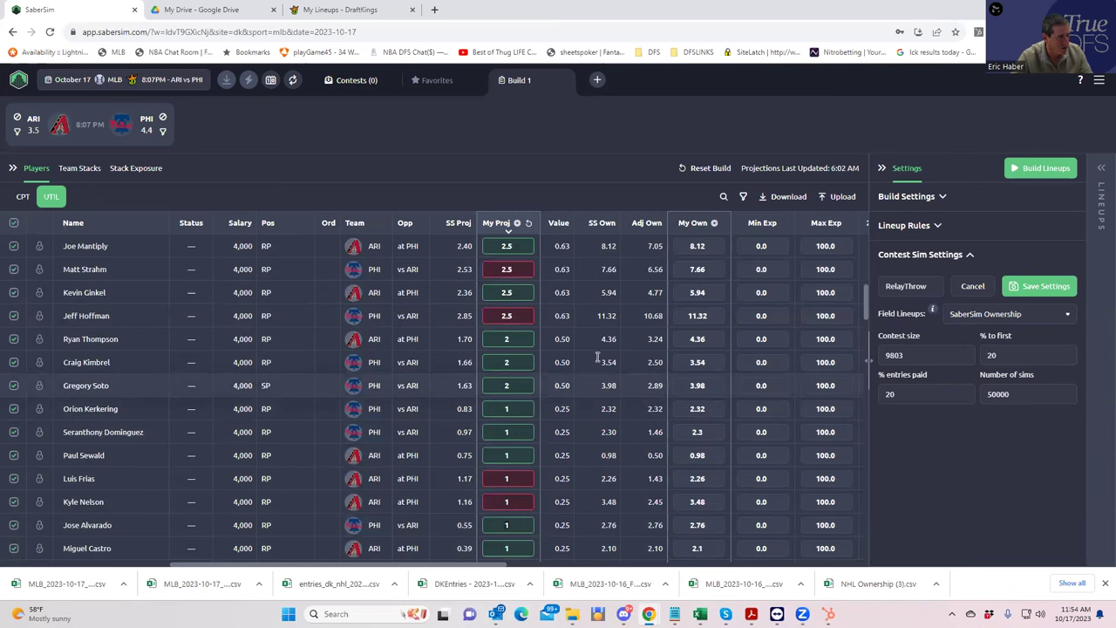
Save the RelayThrow contest sim settings and open the PerfectGame contest sim for editing.
scroll(582, 360, up, 3)
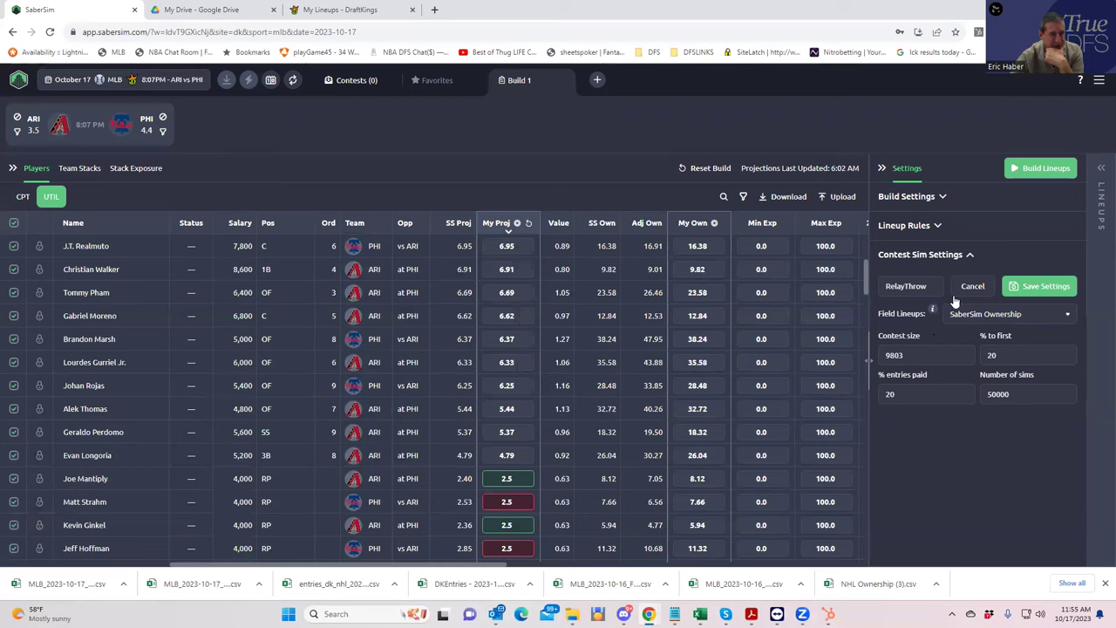
click(1019, 290)
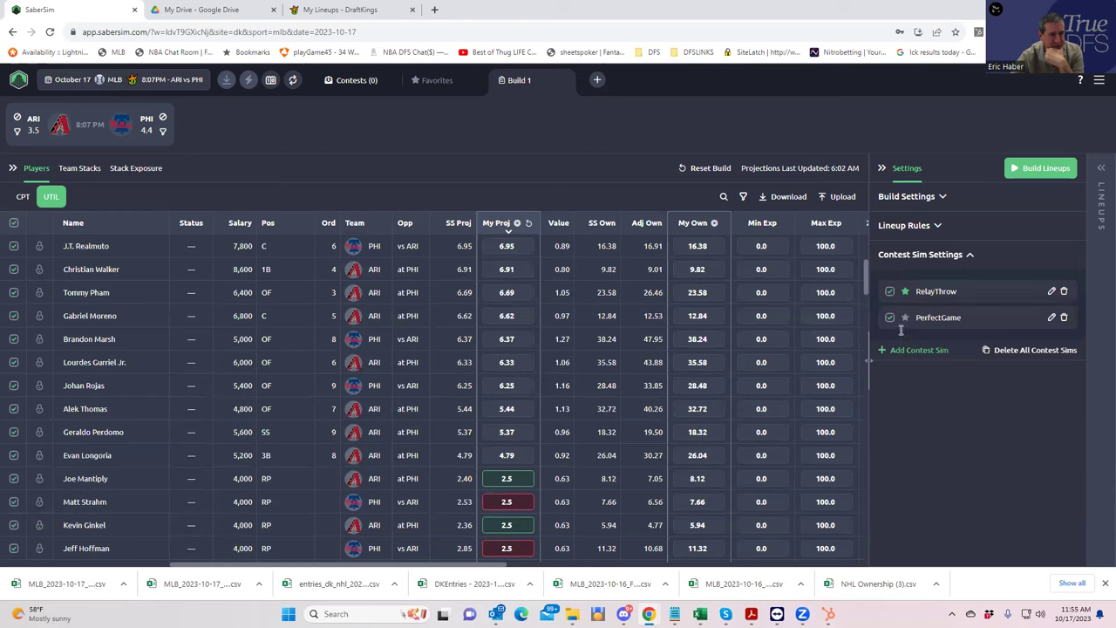
click(1051, 316)
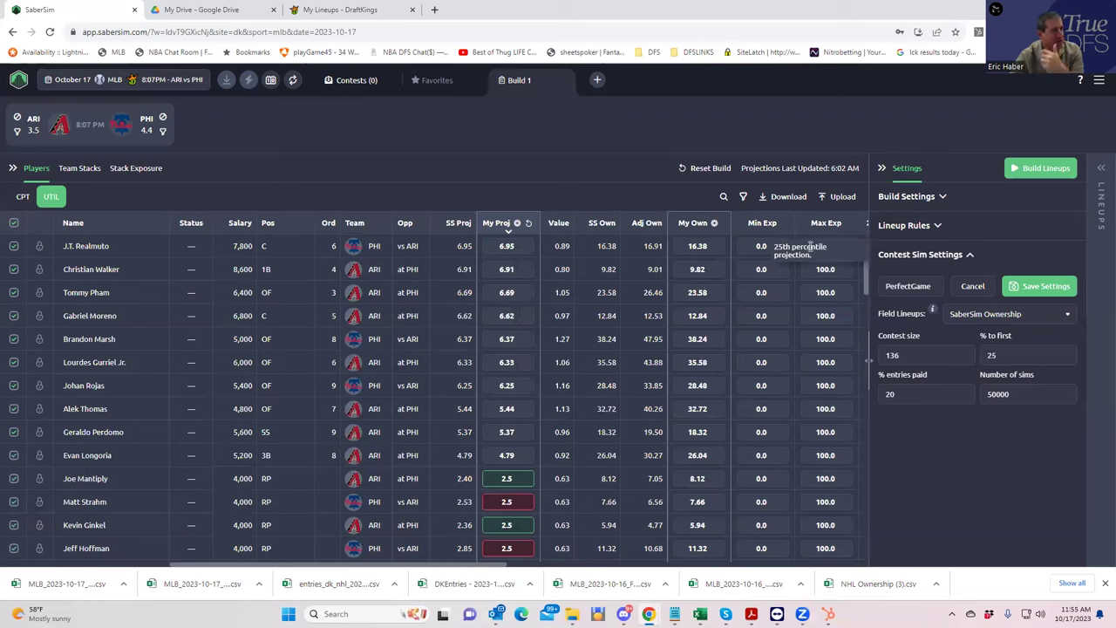
Set the number of lineups to 30 in the build settings and build the lineups.
click(912, 196)
text(30)
click(590, 189)
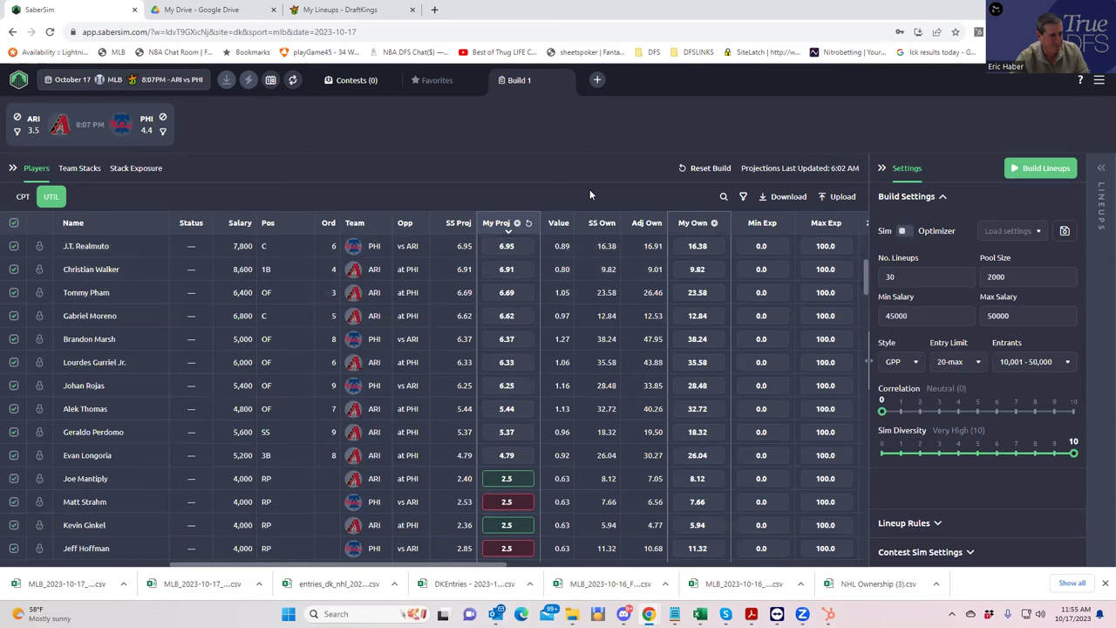
click(1035, 169)
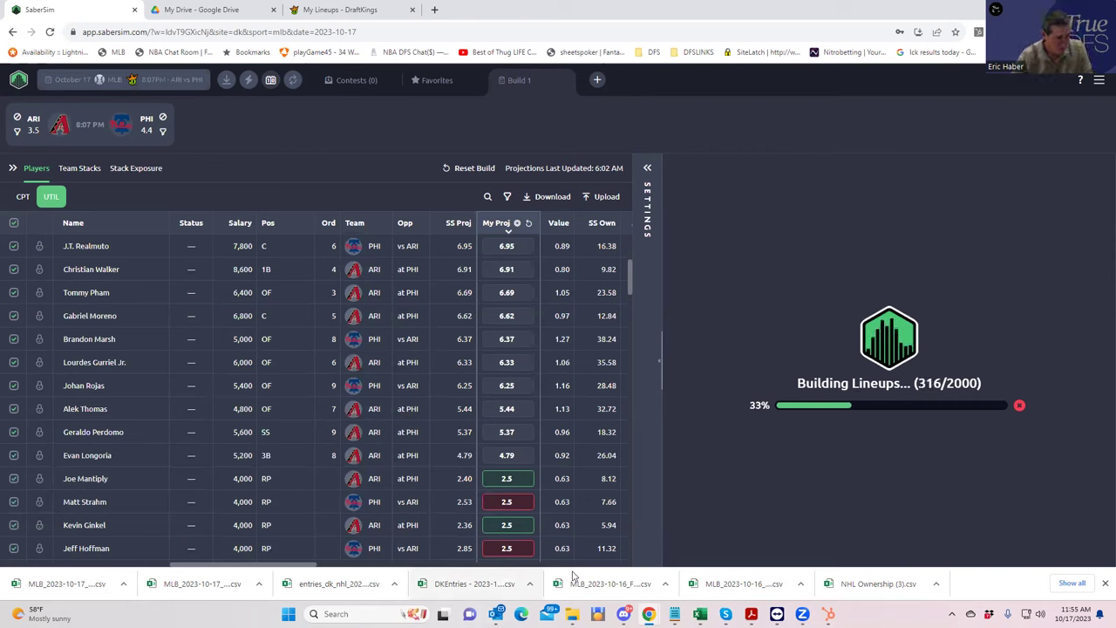
Switch to the GeoMean workbook in Excel and examine the lineup size, entries and dupes inputs and the GeoMean formula.
mouse_move(699, 614)
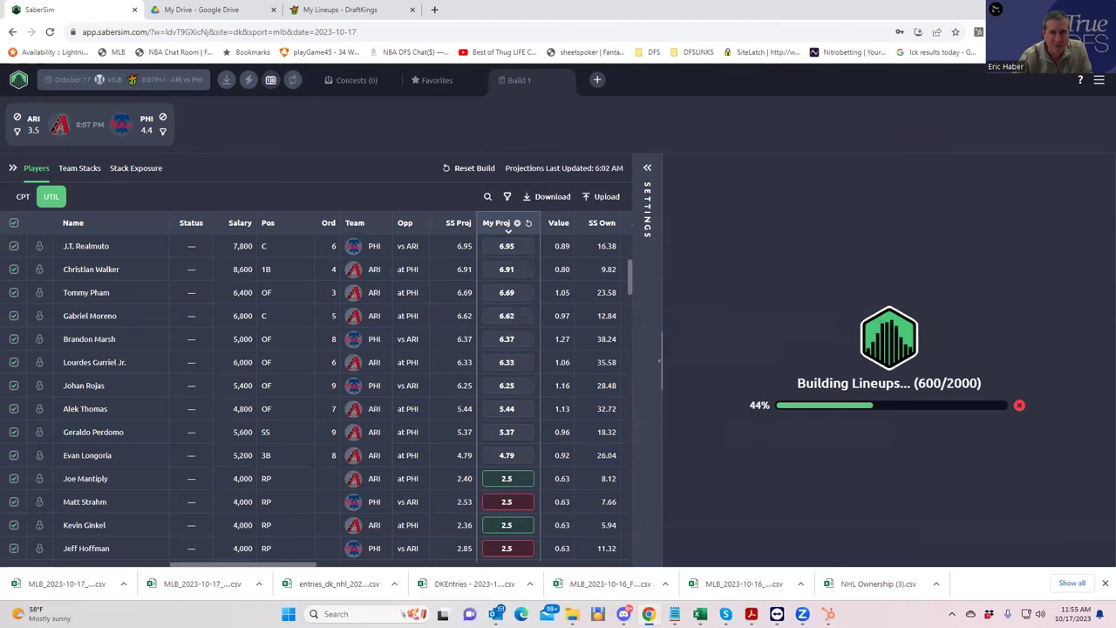
key(alt+Tab)
click(318, 377)
click(236, 312)
click(312, 310)
click(230, 311)
click(378, 309)
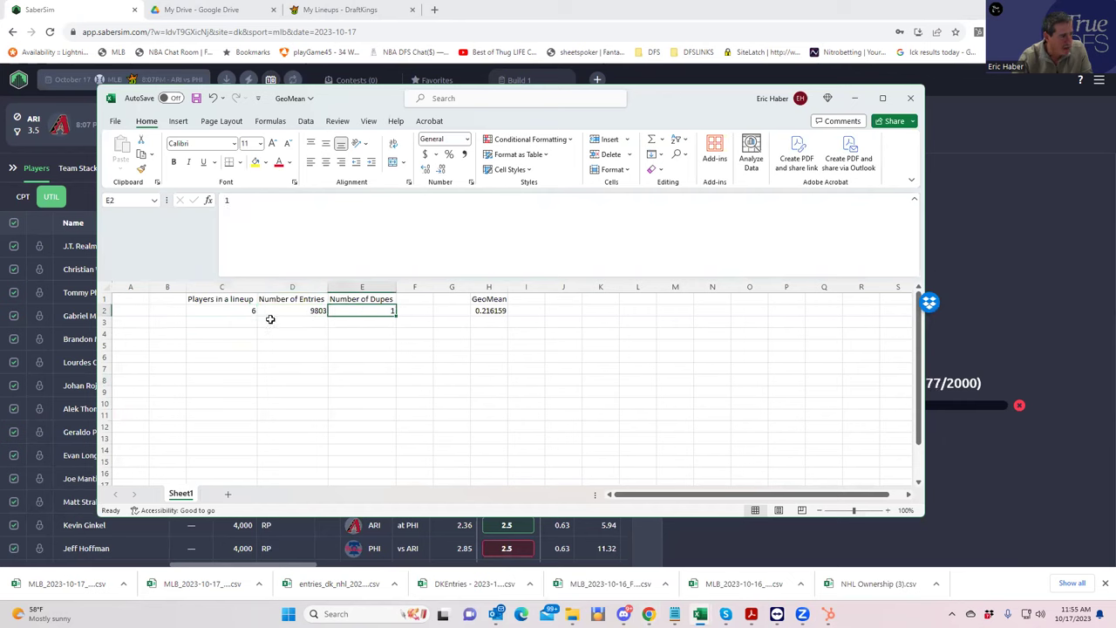
click(238, 312)
click(378, 309)
click(363, 332)
click(230, 312)
click(319, 310)
click(367, 311)
click(486, 311)
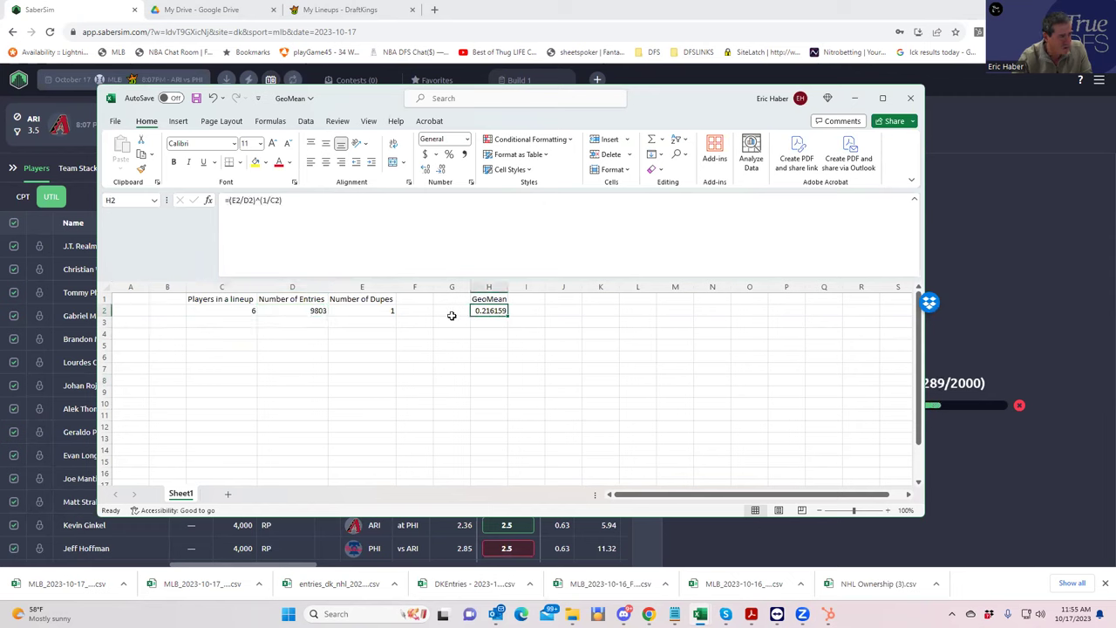
Examine the GeoMean result in cell H2 again, then minimize the workbook to return to the built lineups in SaberSim.
click(412, 334)
click(353, 354)
click(246, 355)
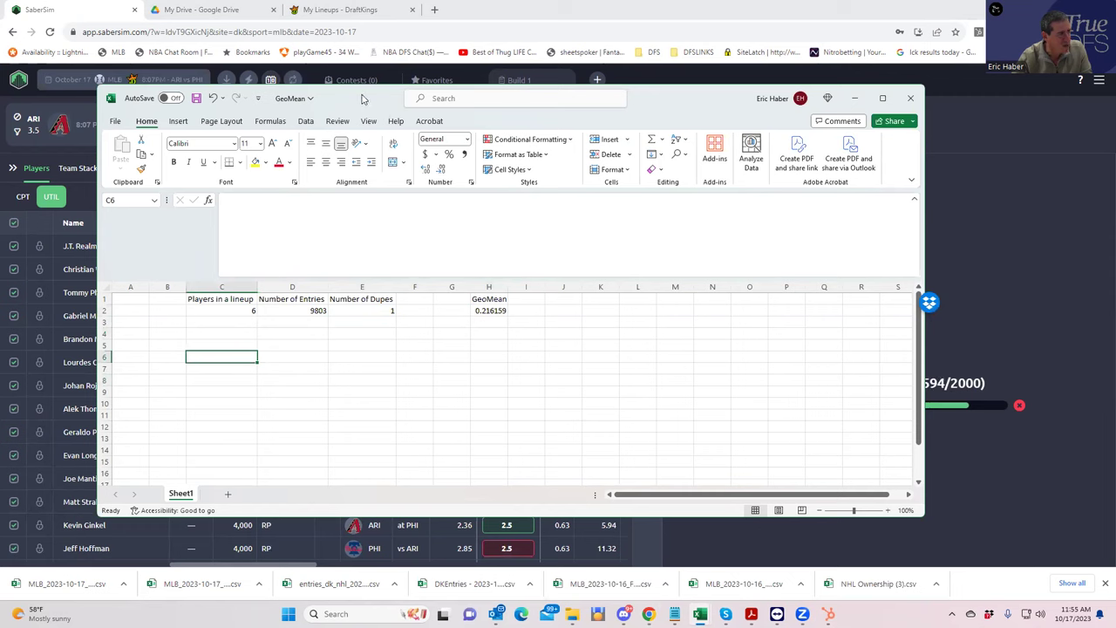
click(357, 353)
click(430, 358)
click(468, 367)
click(501, 368)
click(478, 313)
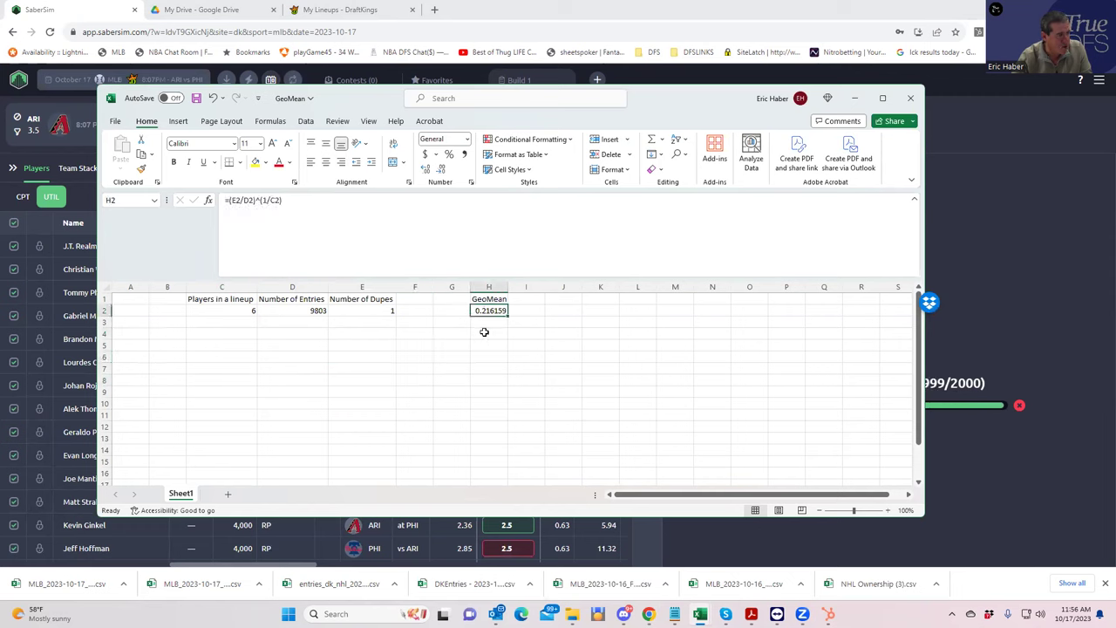
click(486, 333)
click(484, 312)
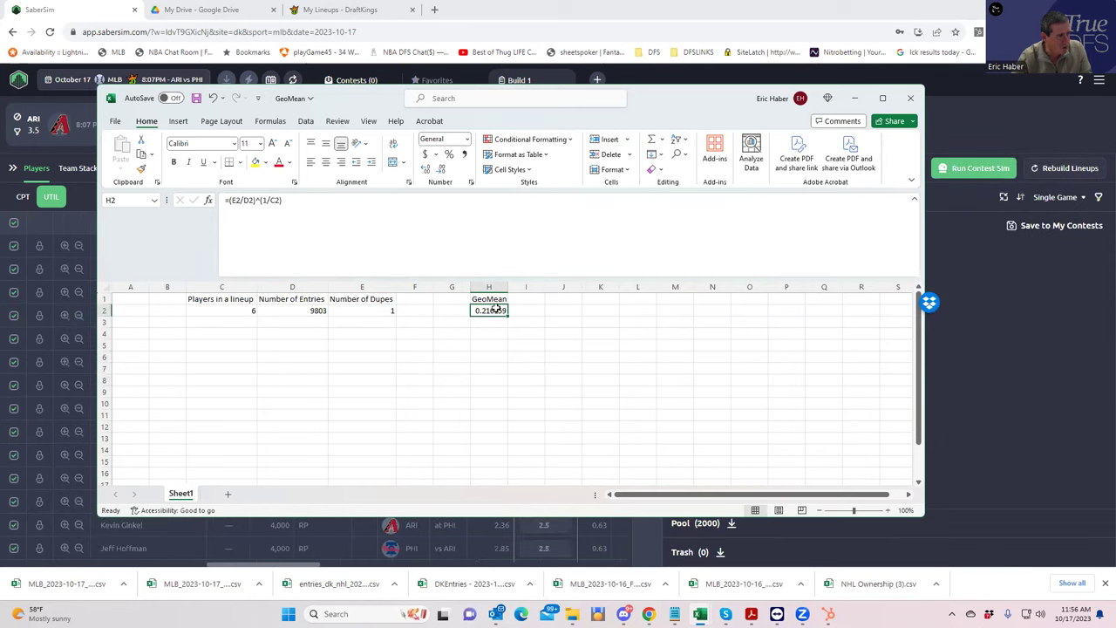
drag(360, 105, 500, 103)
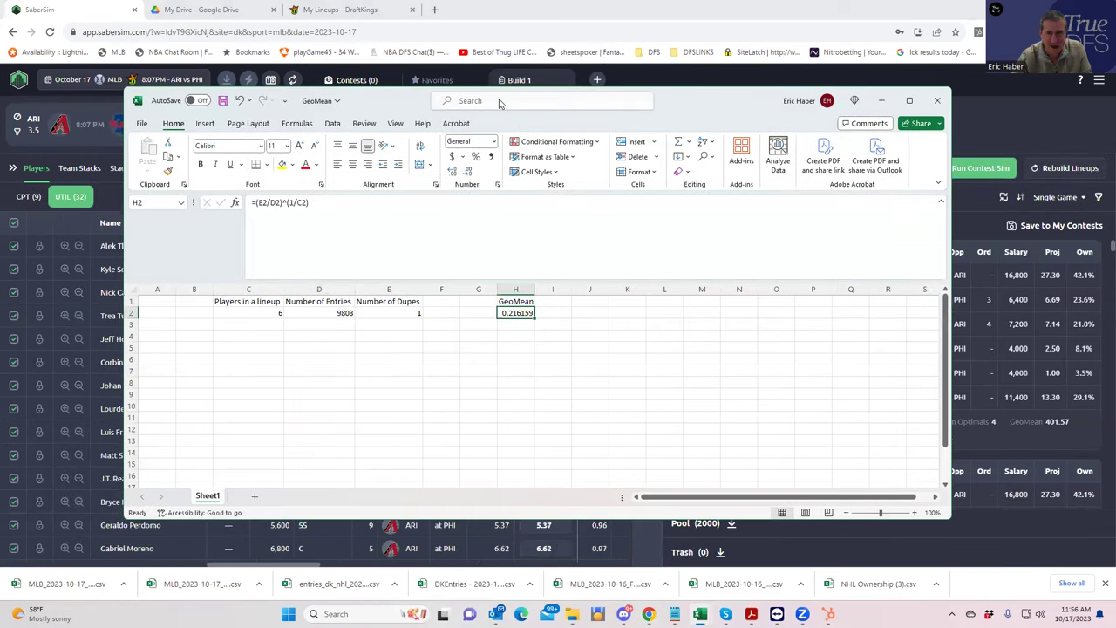
click(881, 100)
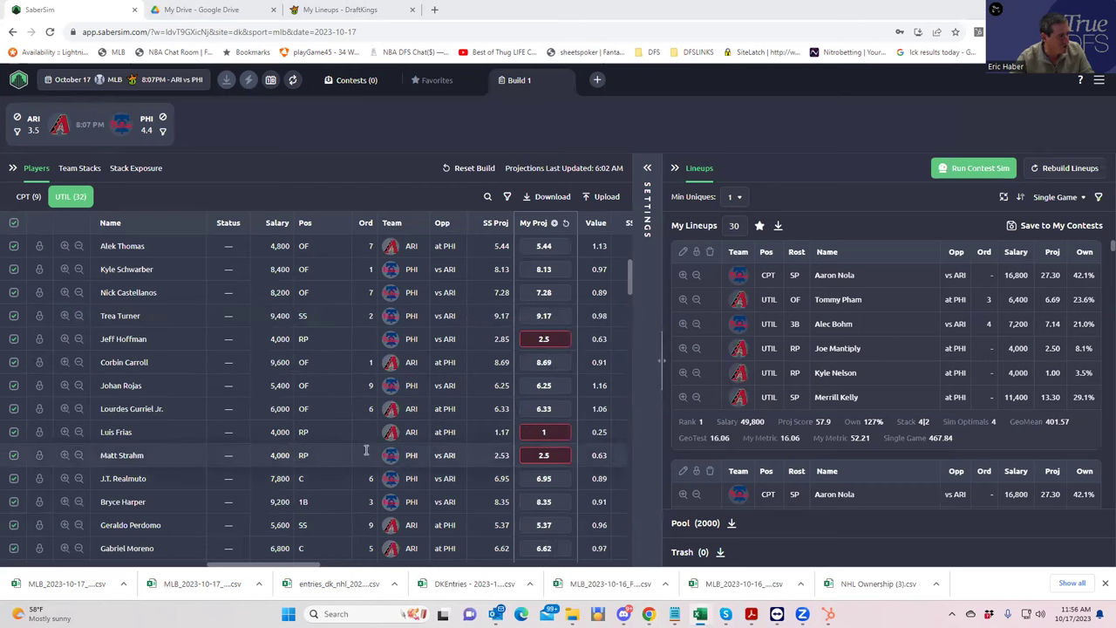
Review the UTIL players used in the build, followed by the captain (CPT) players.
scroll(335, 401, down, 5)
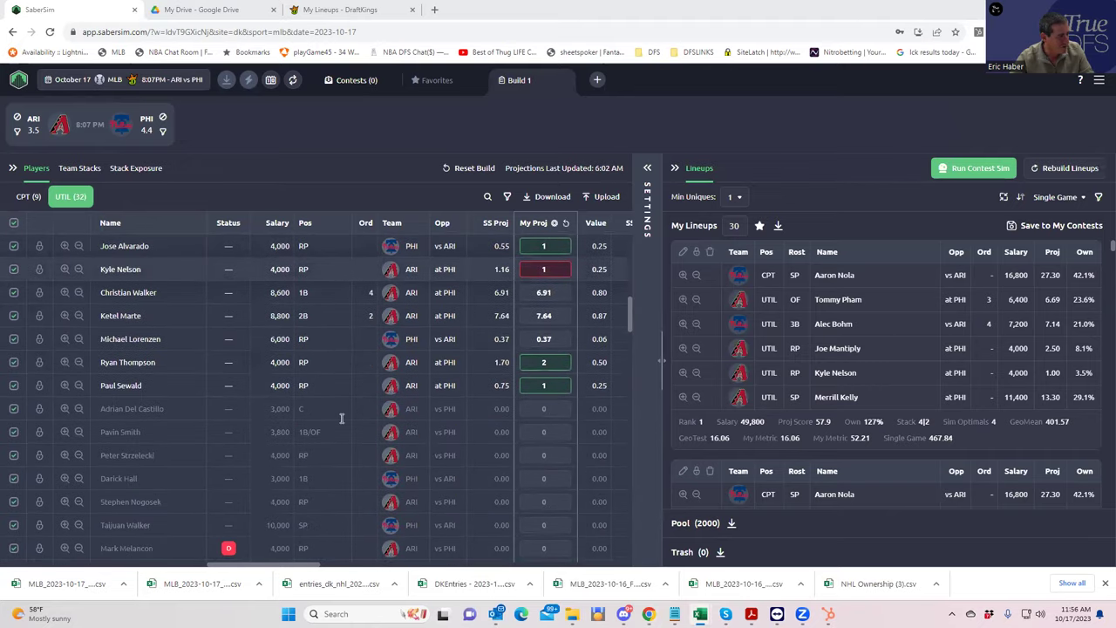
scroll(340, 419, up, 3)
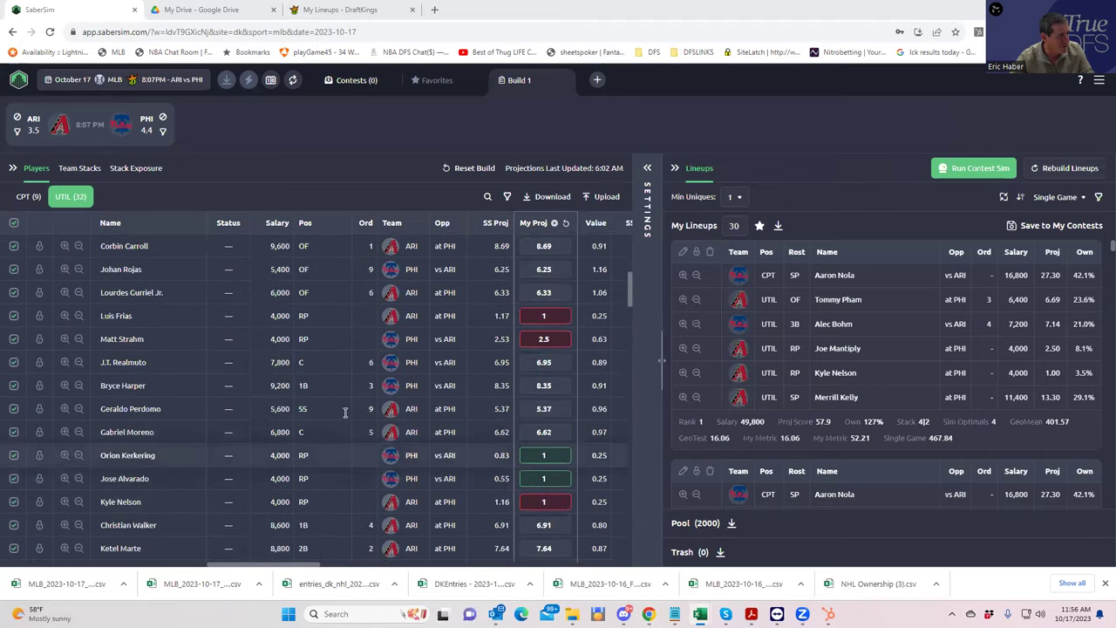
click(26, 198)
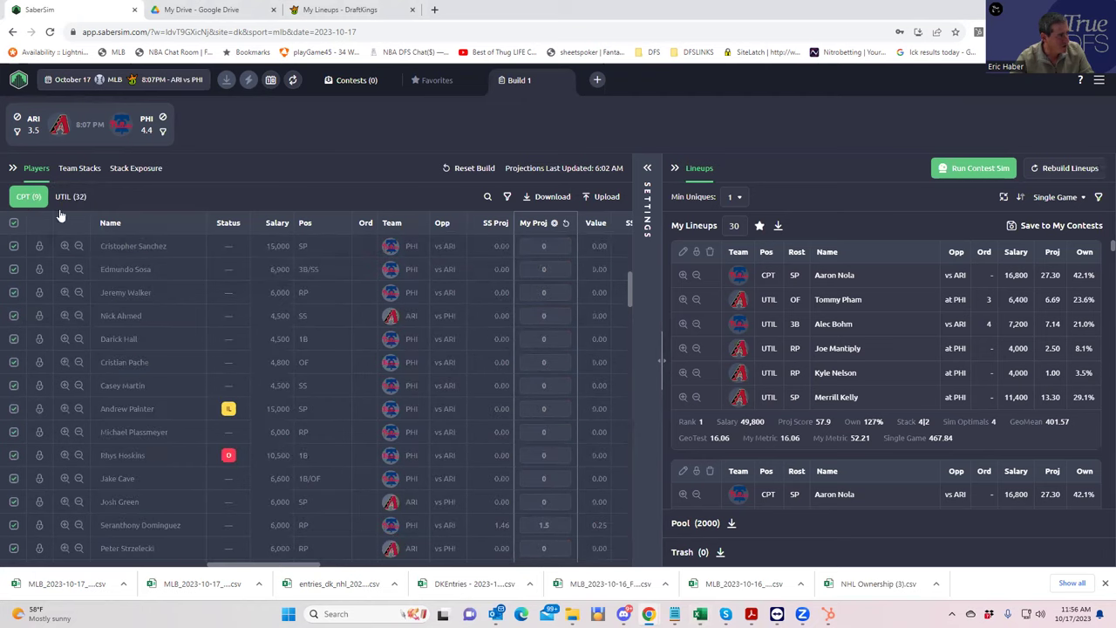
drag(628, 290, 626, 220)
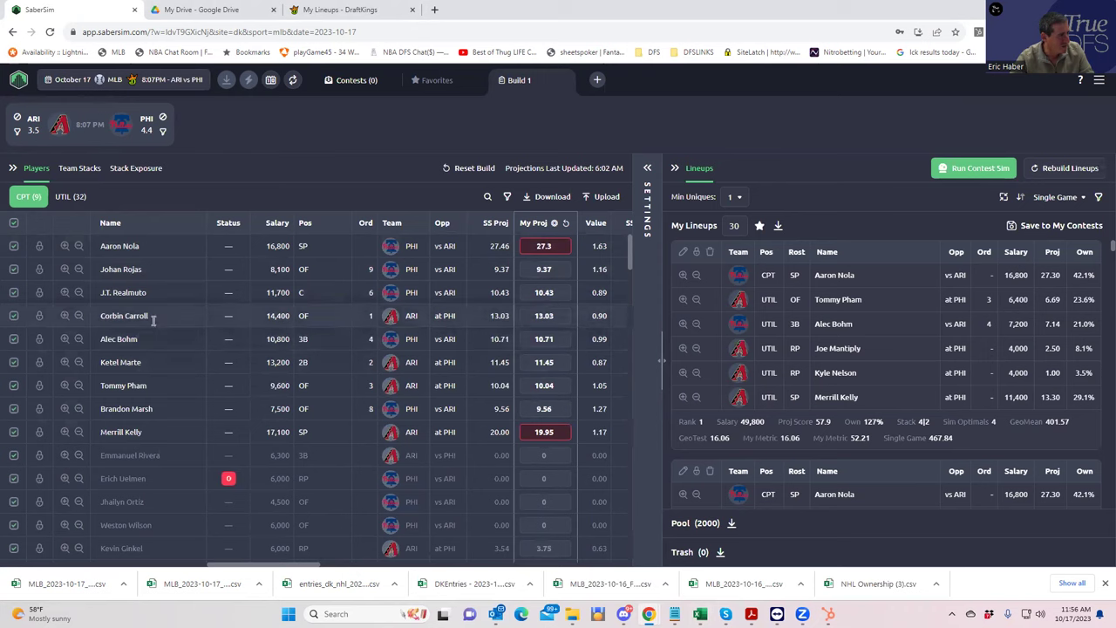
Run the contest sim and sort the lineups by RelayThrow RAROI, showing the resulting UTIL players.
click(971, 168)
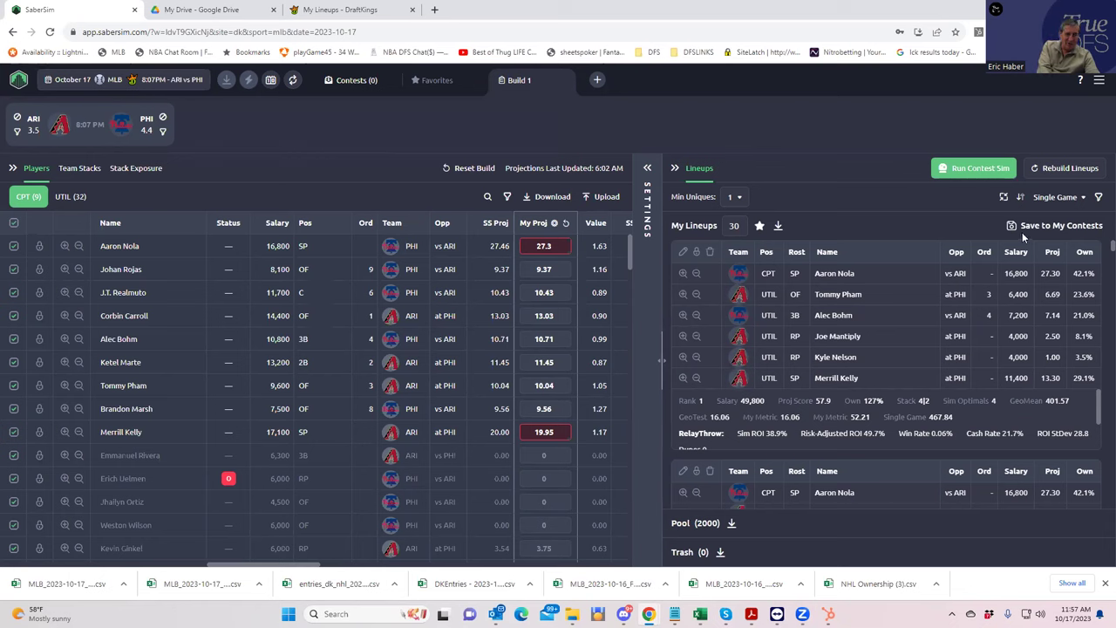
click(1066, 197)
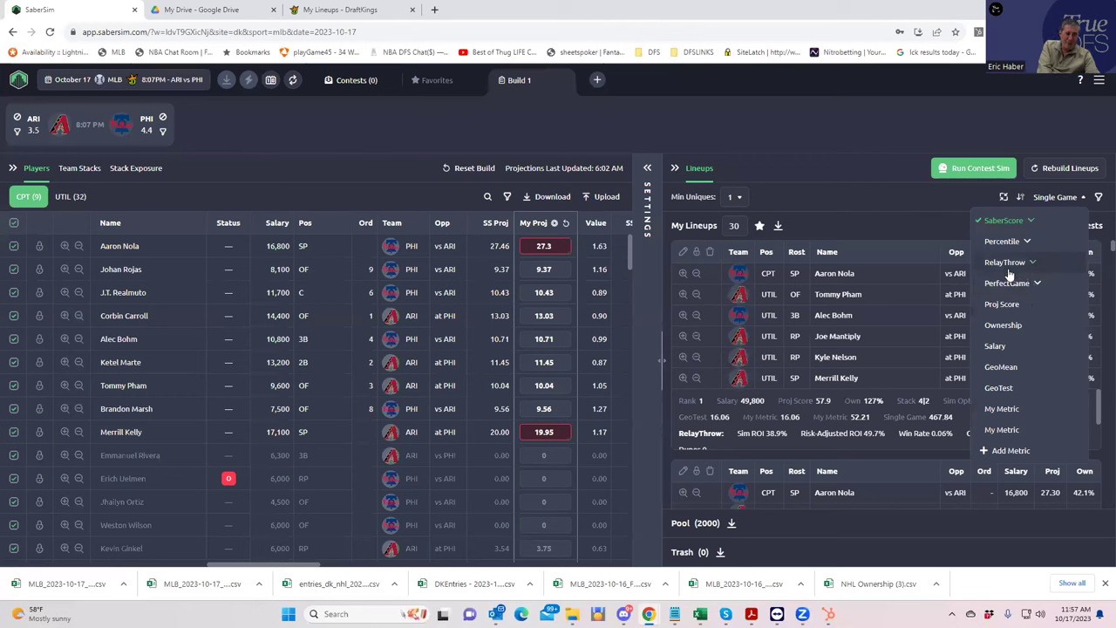
click(1010, 264)
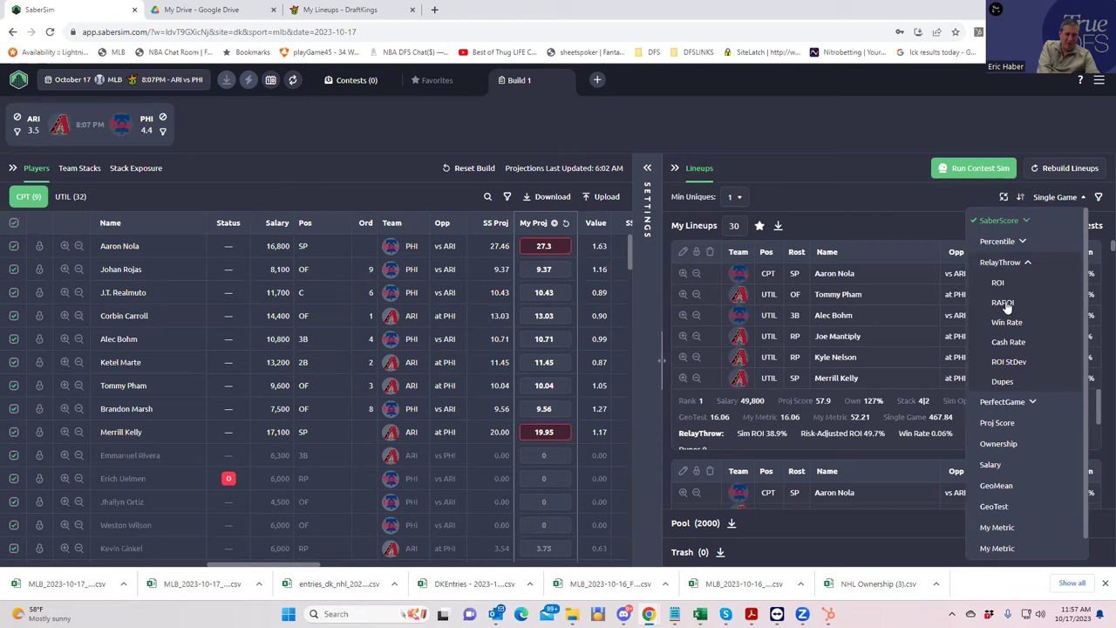
click(1003, 302)
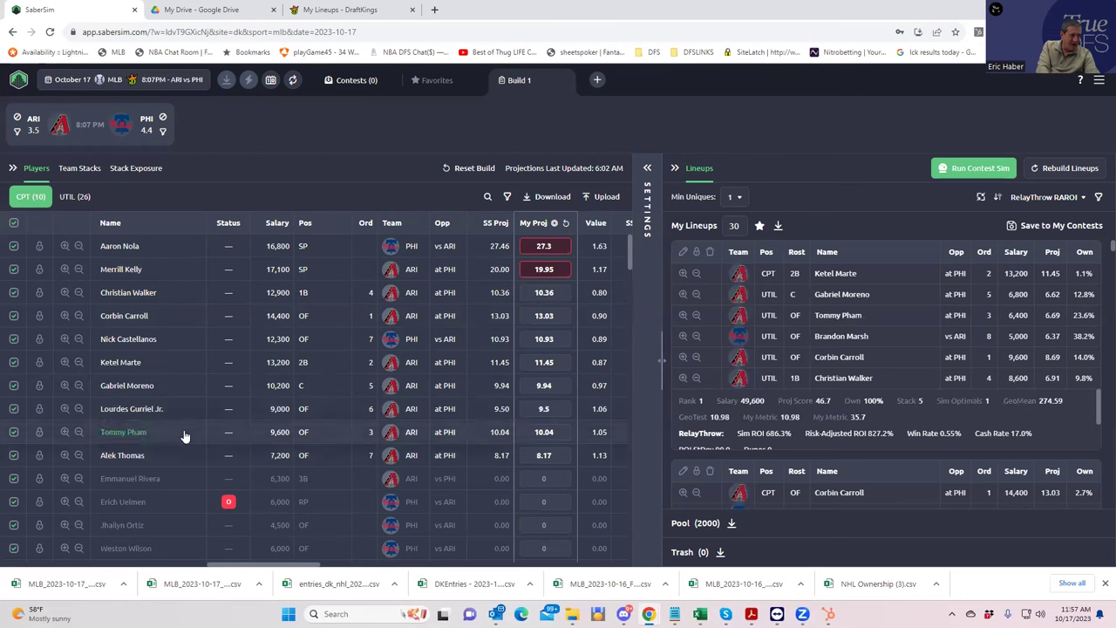
click(75, 199)
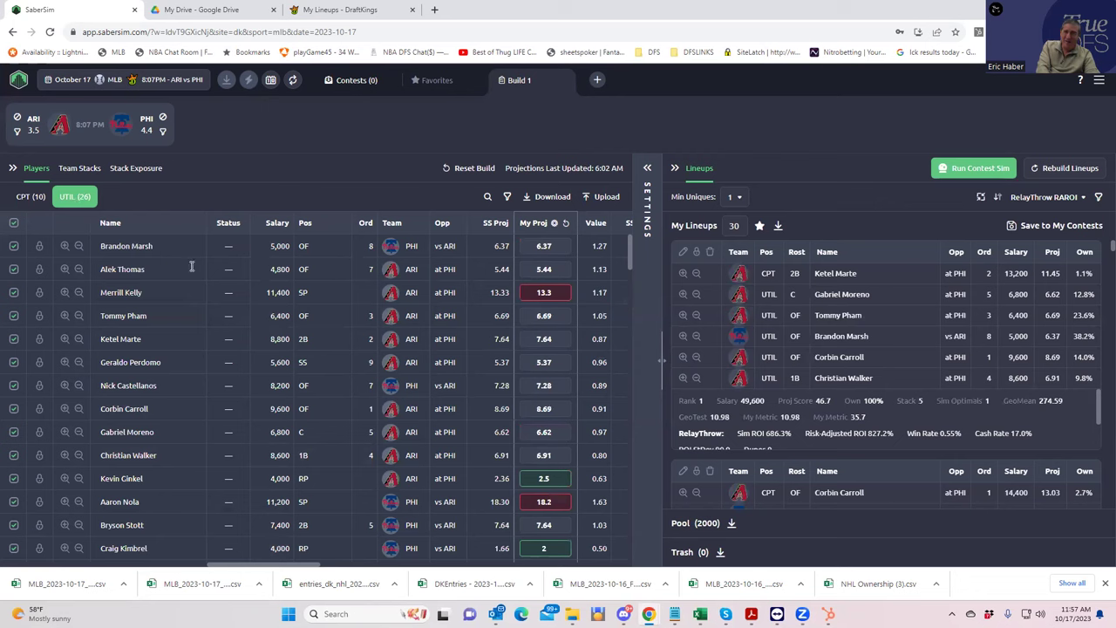